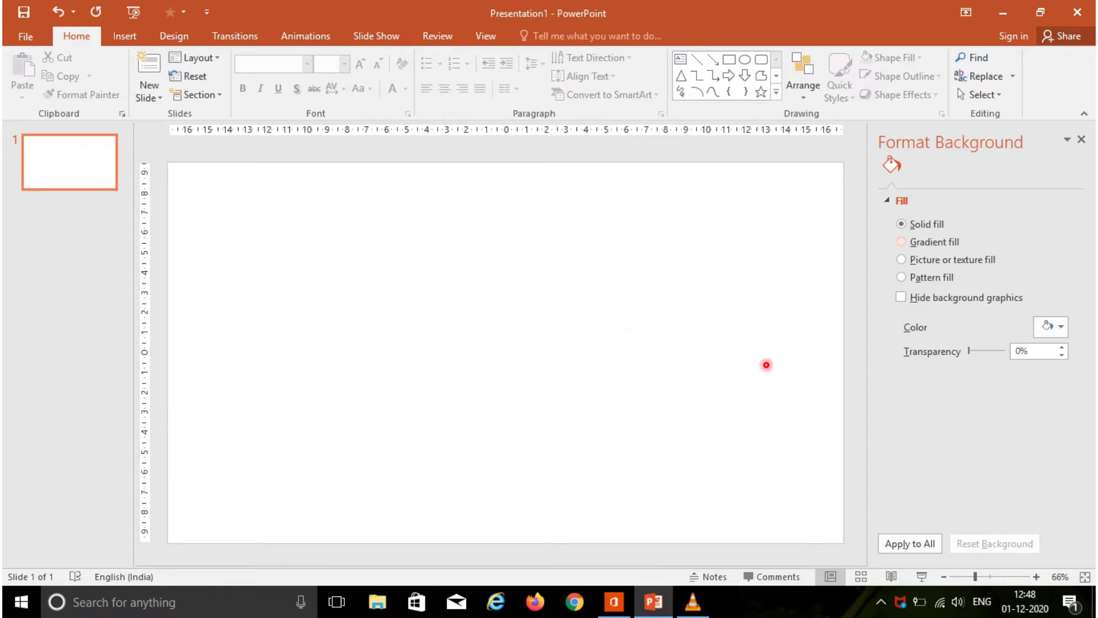
- Give slide 1 a Top Spotlight - Accent 4 preset gradient fill background
key("alt+g")
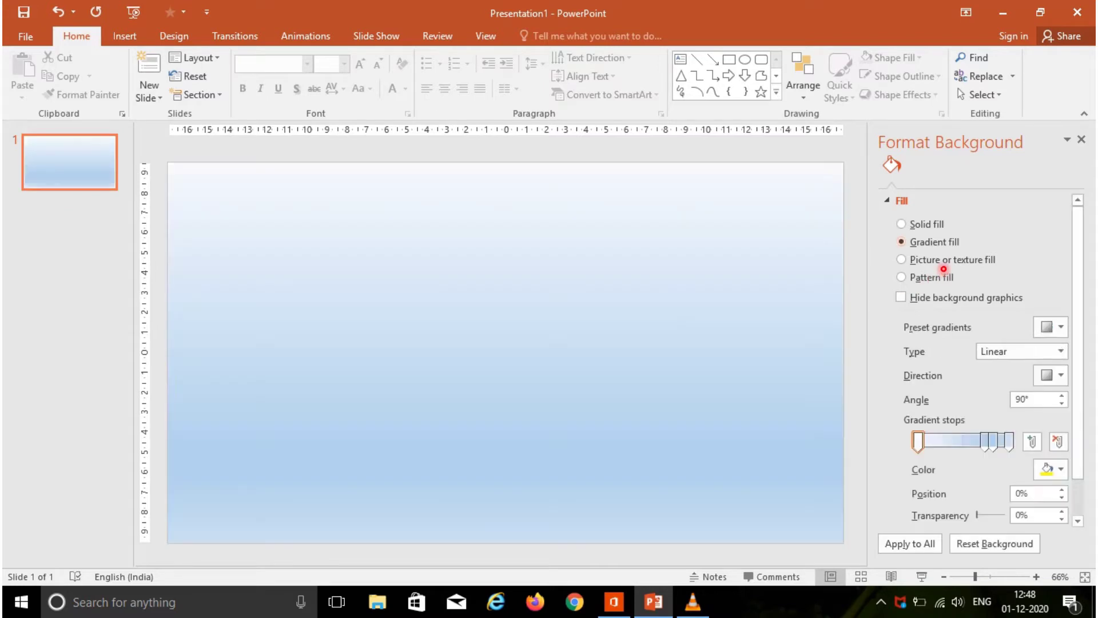
left_click(1059, 336)
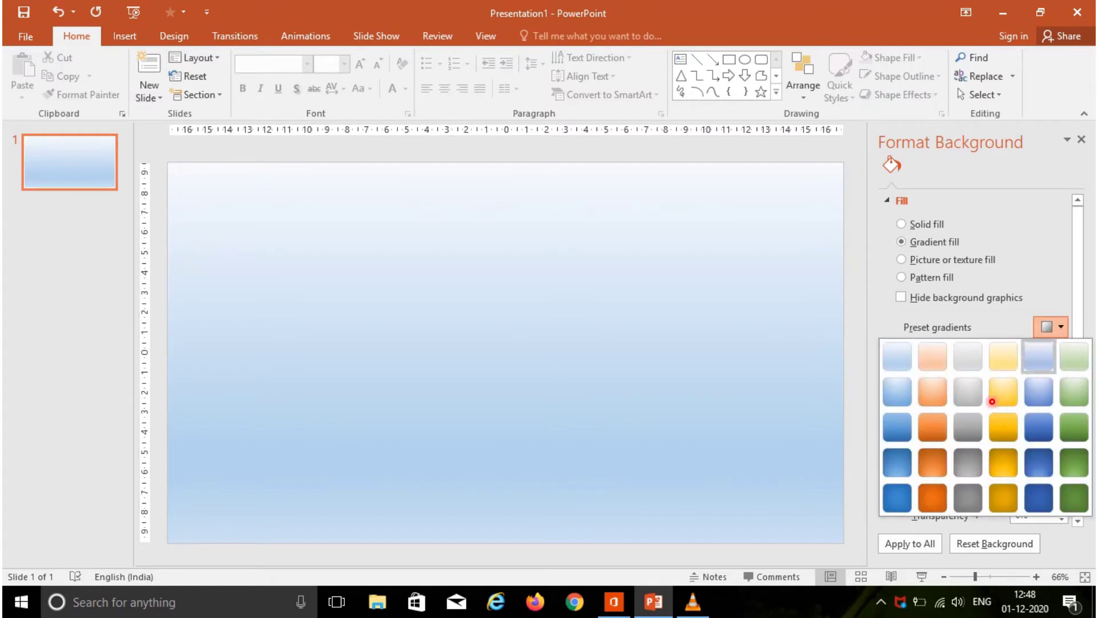
left_click(992, 402)
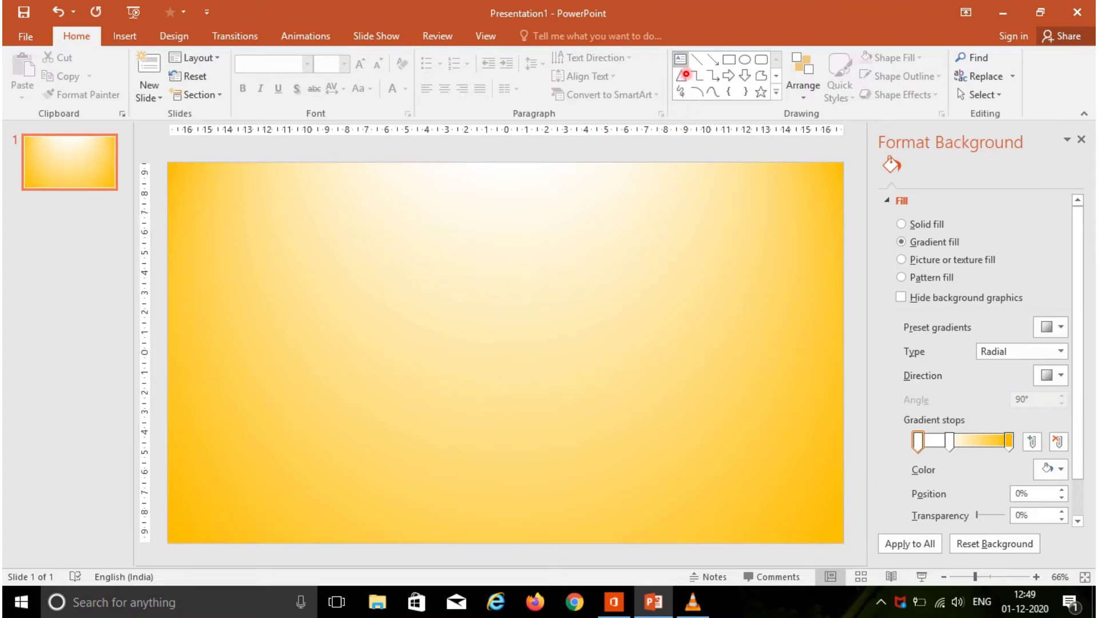
left_click(680, 59)
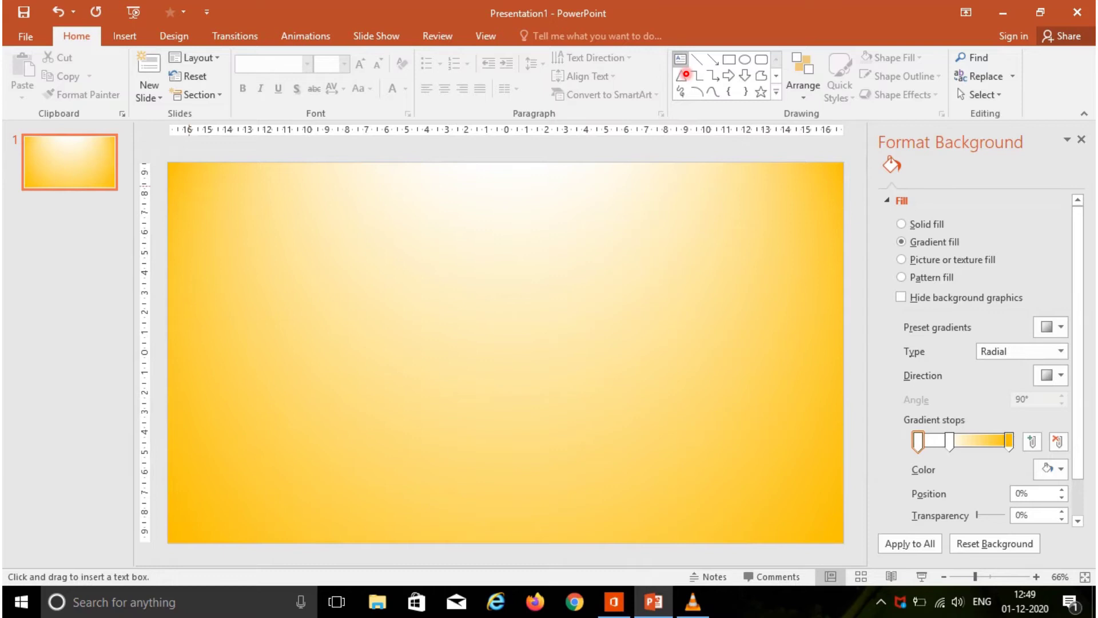
- Add a top-left text box reading 'Flash Drive' and set it to 54 pt
mouse_move(189, 186)
left_mouse_down()
mouse_move(247, 245)
mouse_move(435, 247)
left_mouse_up()
type("f")
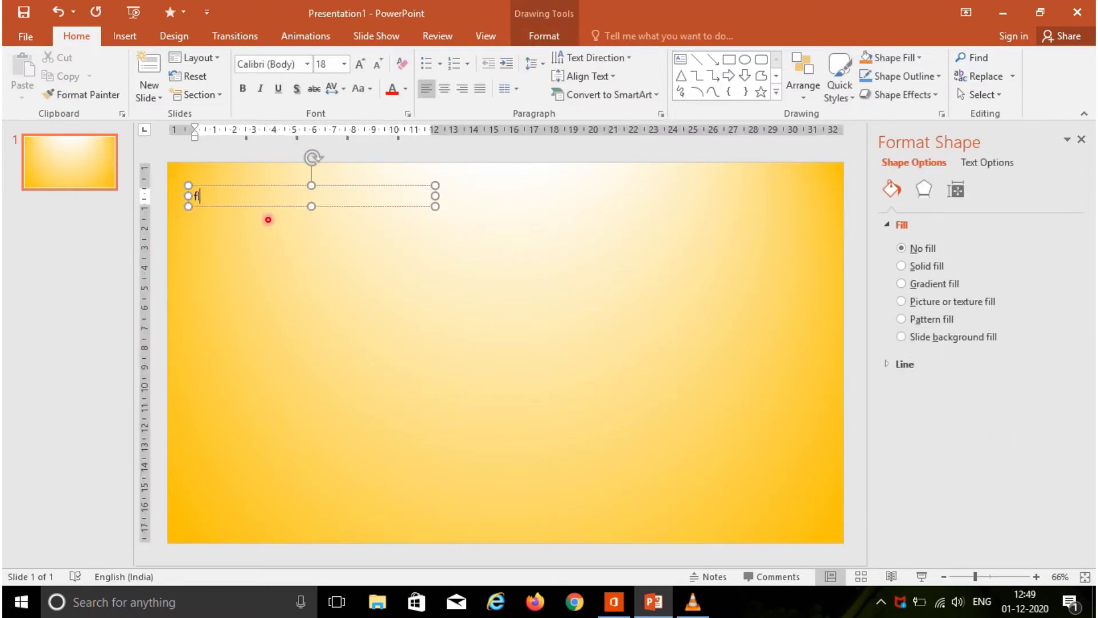
type("lash Drive")
key("ctrl+a")
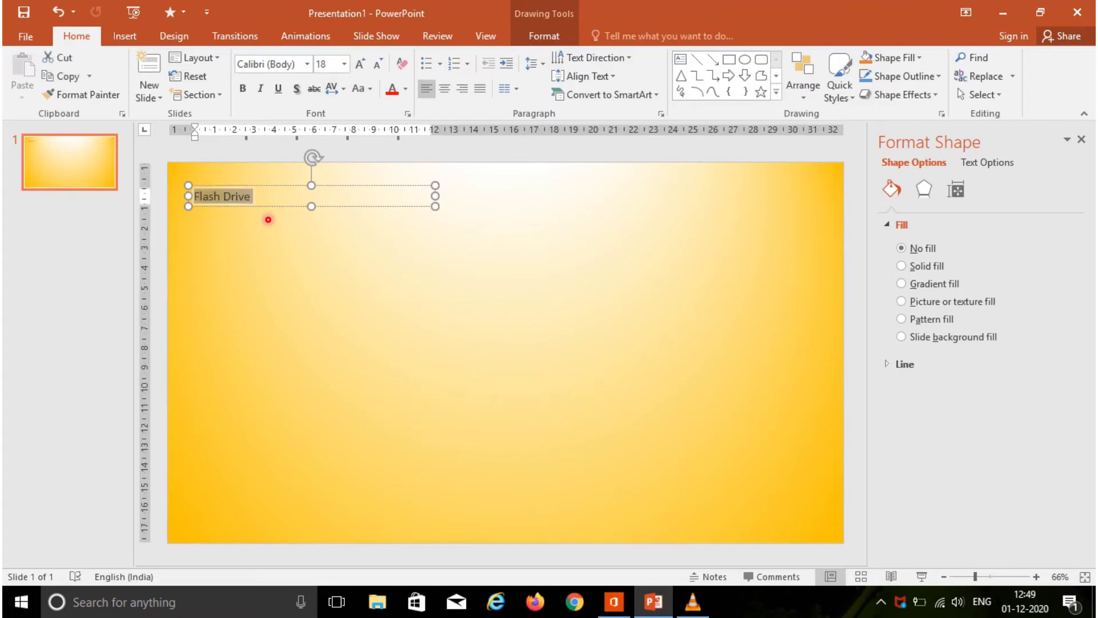
left_click(344, 63)
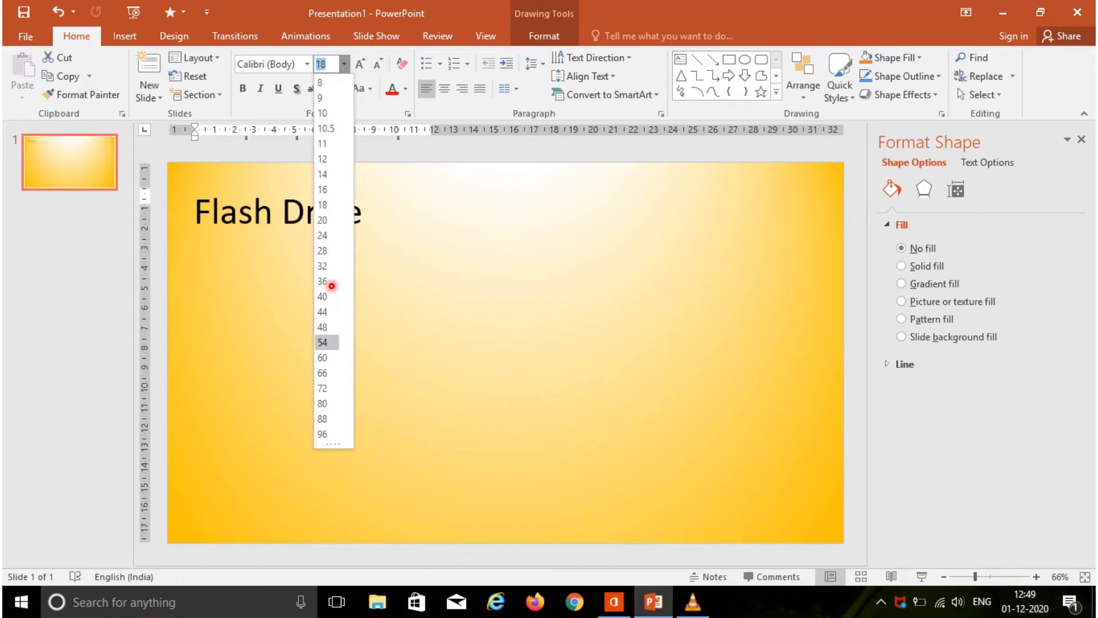
left_click(326, 345)
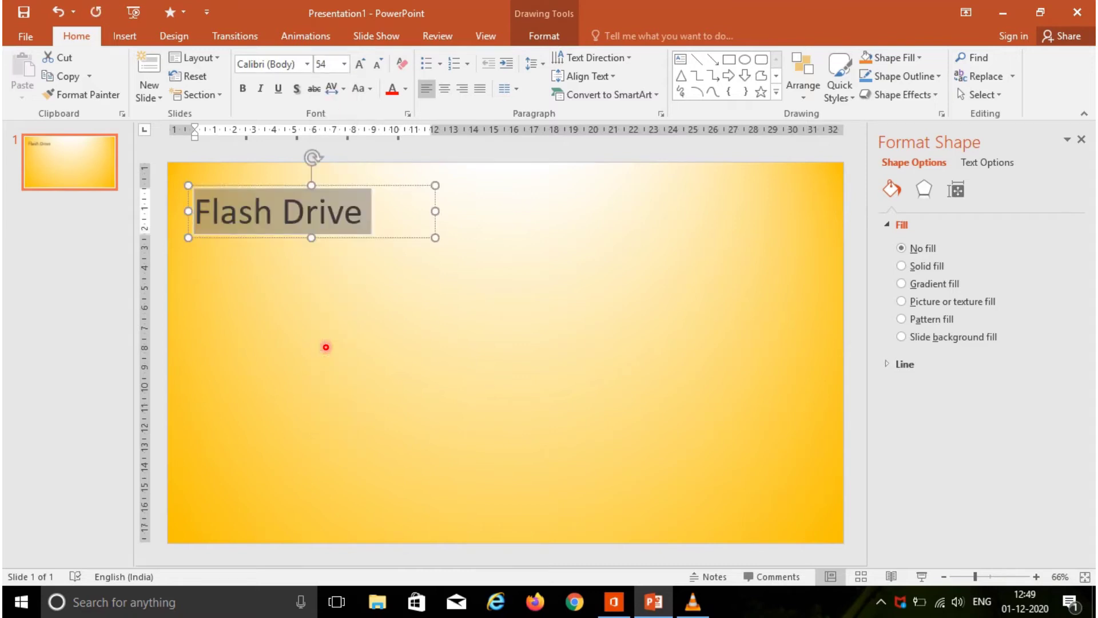
left_click(326, 347)
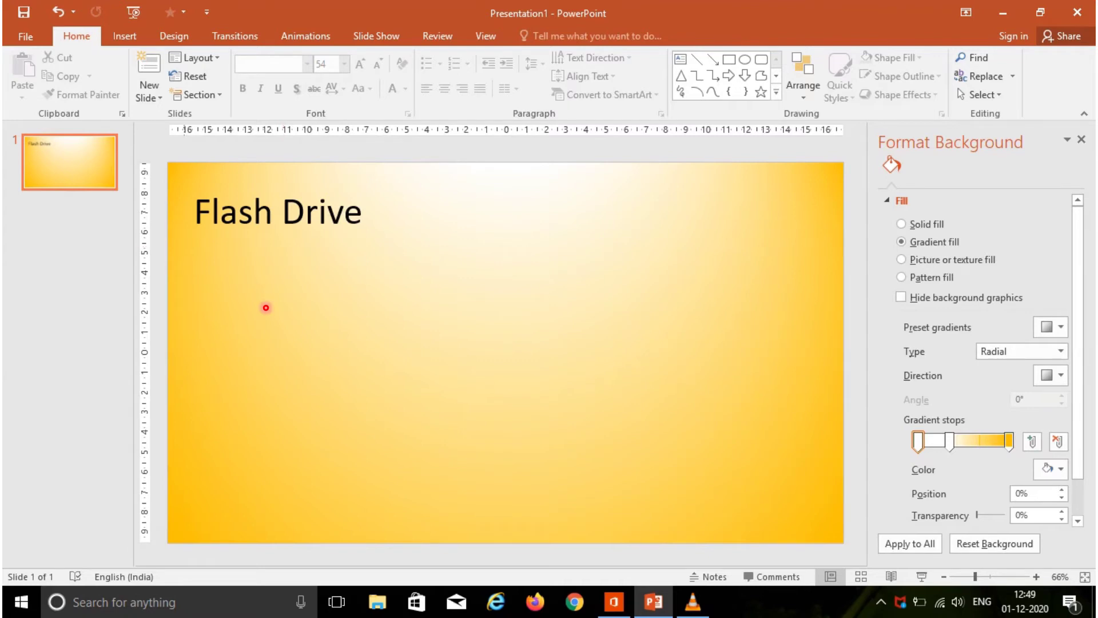
- Insert the 'apppen' flash drive picture from Downloads onto slide 1
left_click(125, 36)
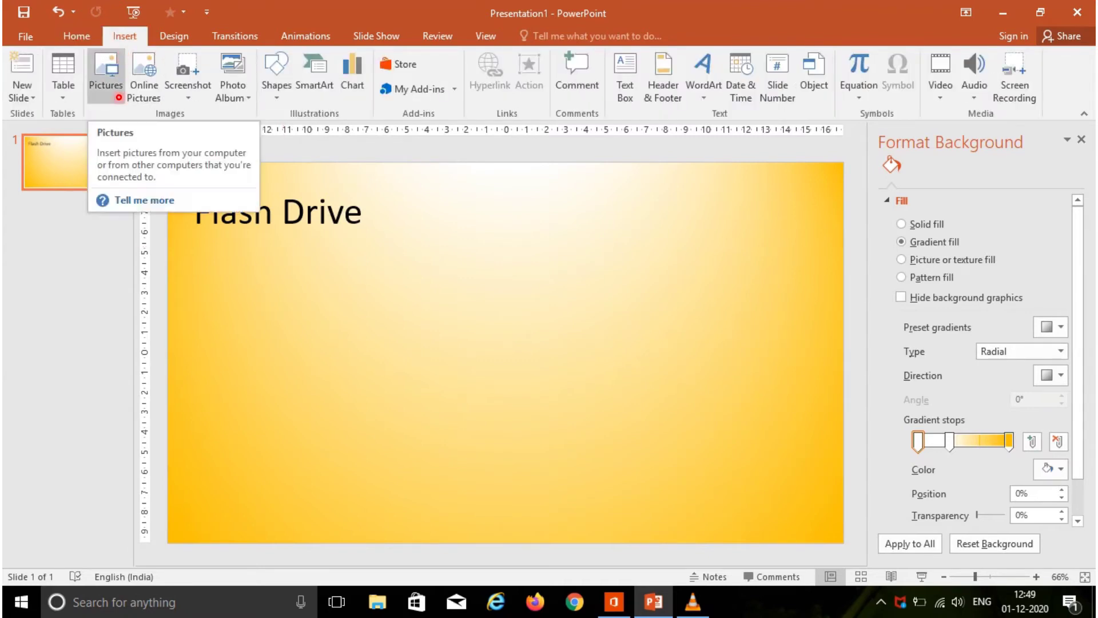
left_click(106, 80)
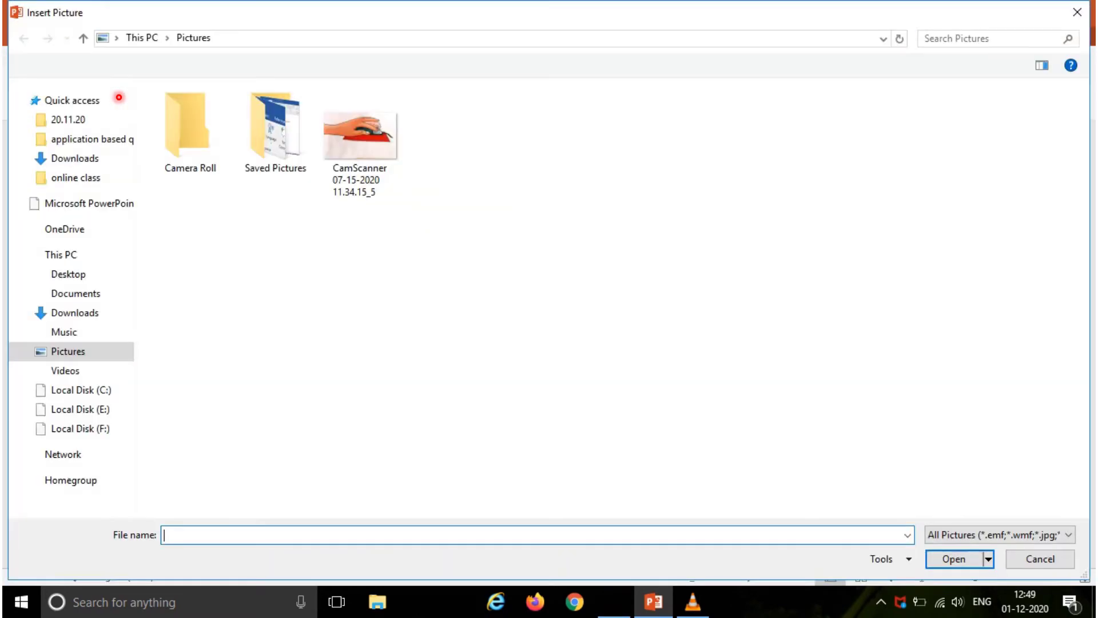
left_click(130, 157)
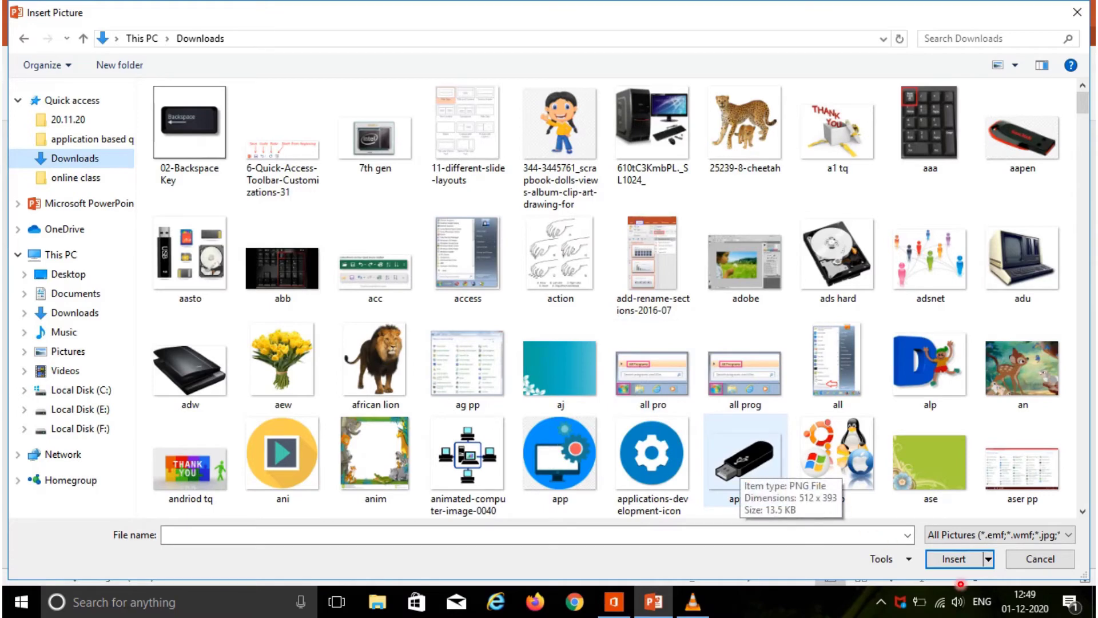
left_click(752, 476)
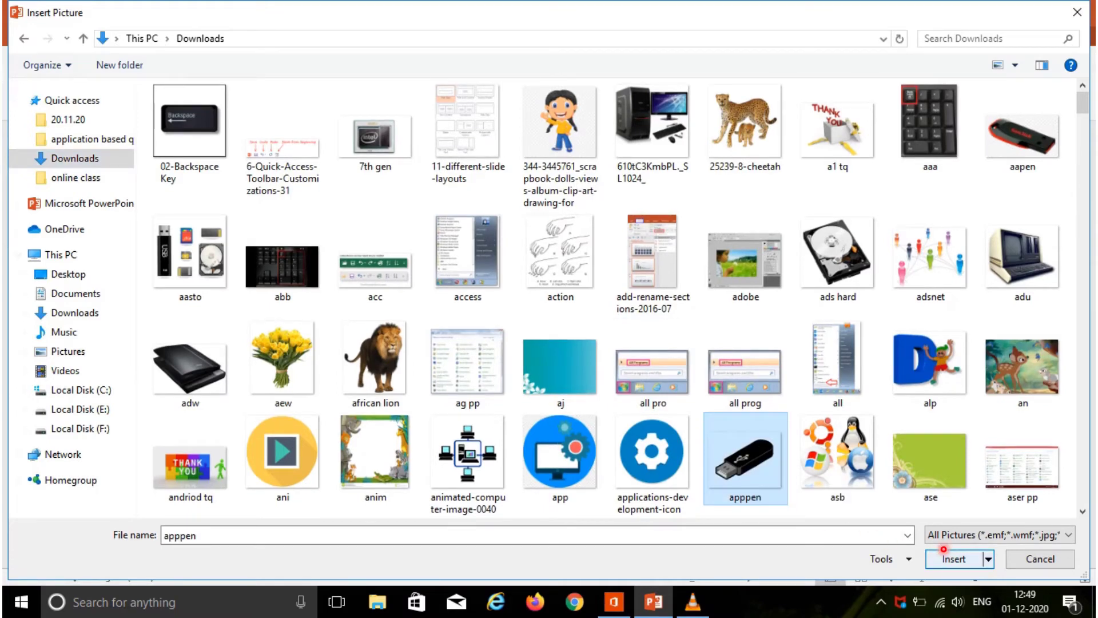
left_click(949, 556)
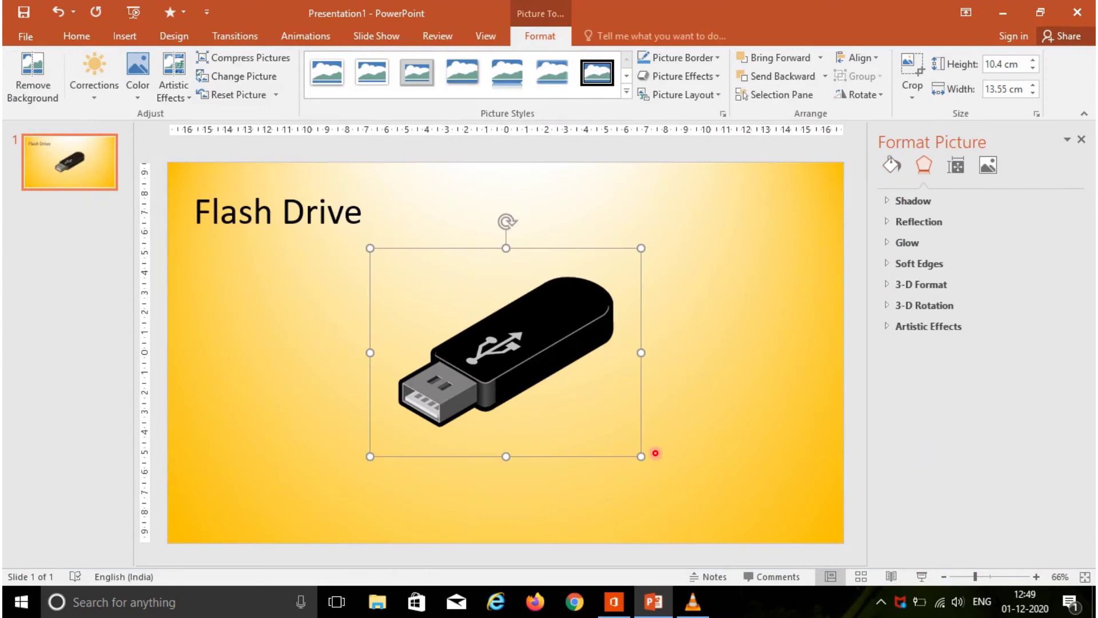
- Add a Blank layout second slide and give it a gradient fill background
key("Escape")
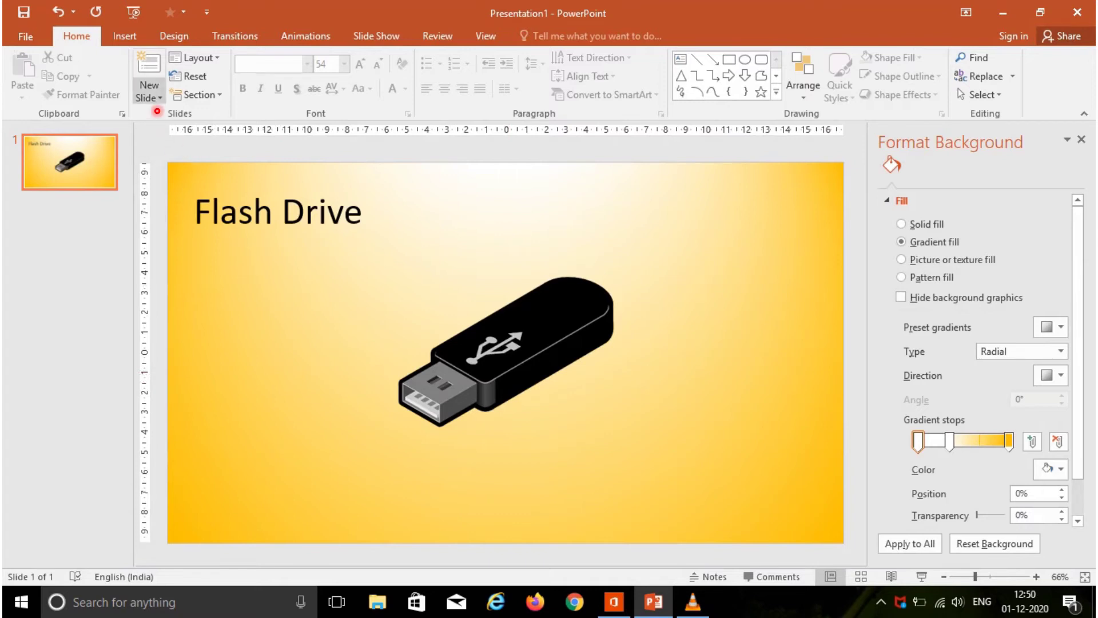
left_click(154, 98)
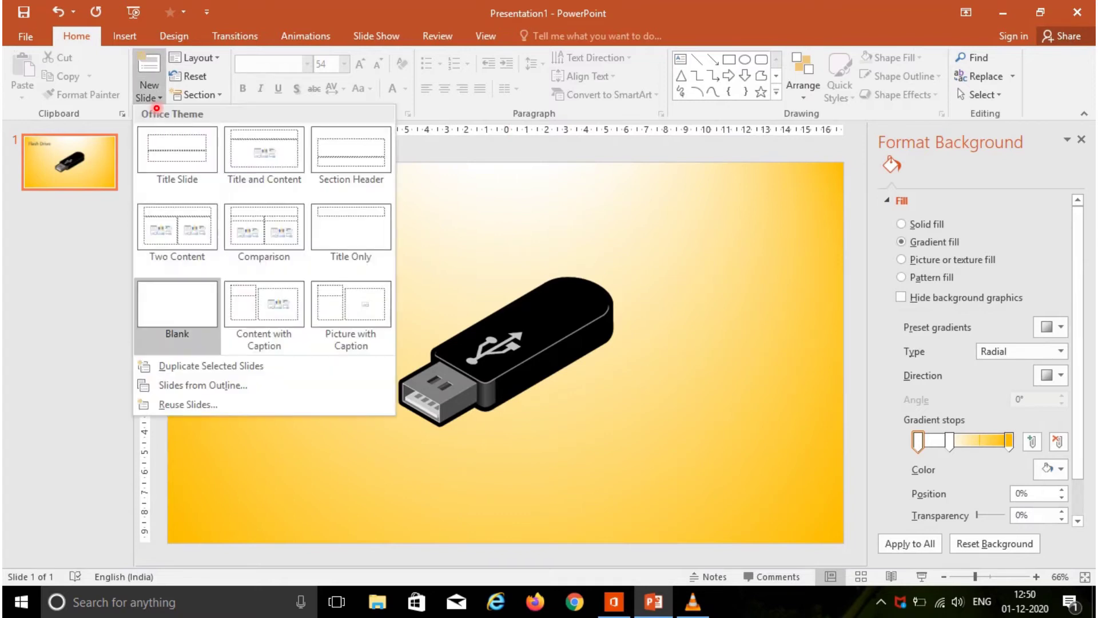
left_click(179, 257)
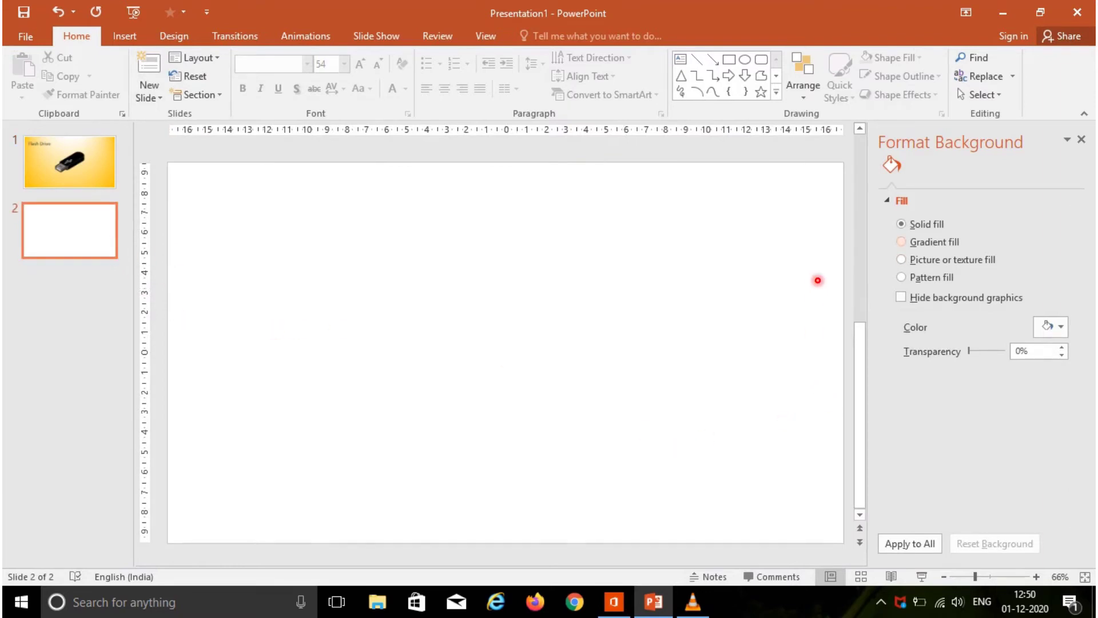
left_click(903, 243)
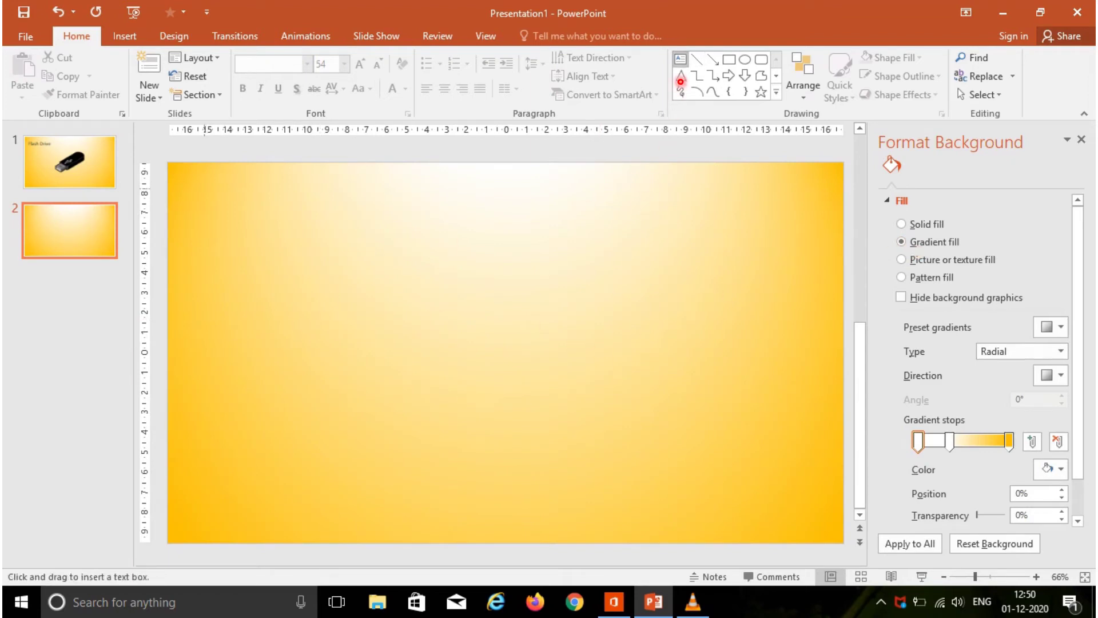
- Add a top-left title 'Secondary Storage Device' on slide 2 at 48 pt
left_click_drag(193, 180, 387, 253)
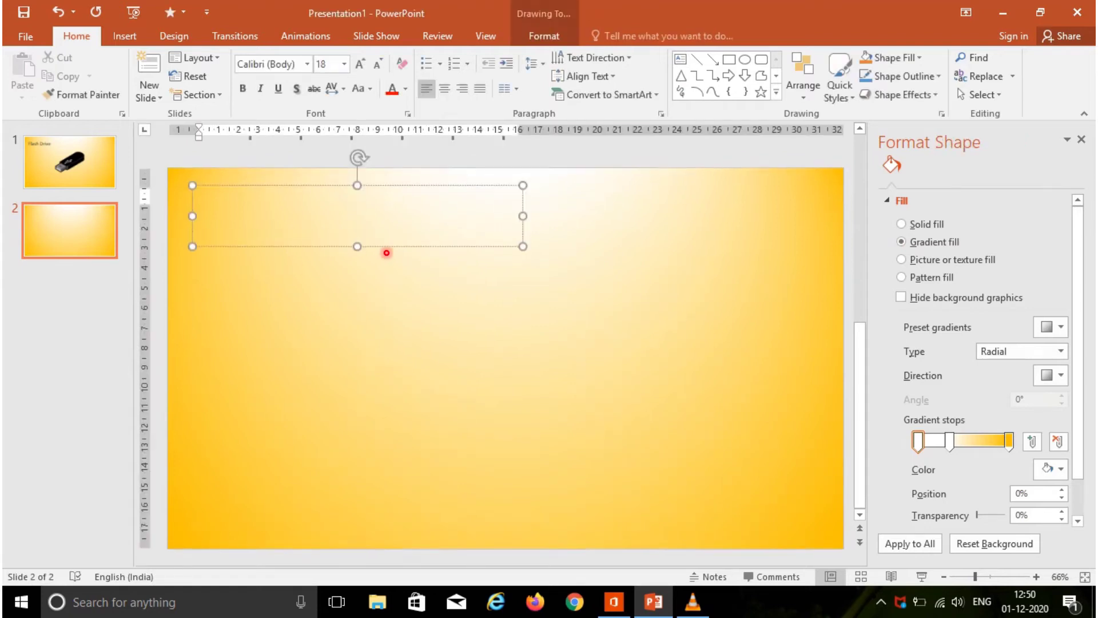
type("sec")
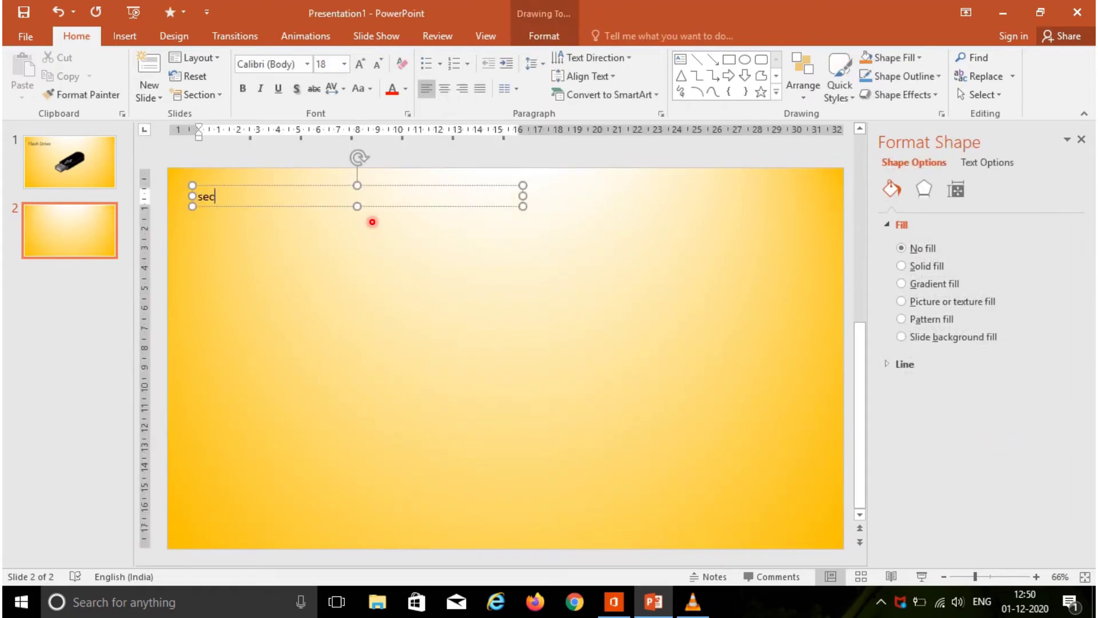
type("ondary S")
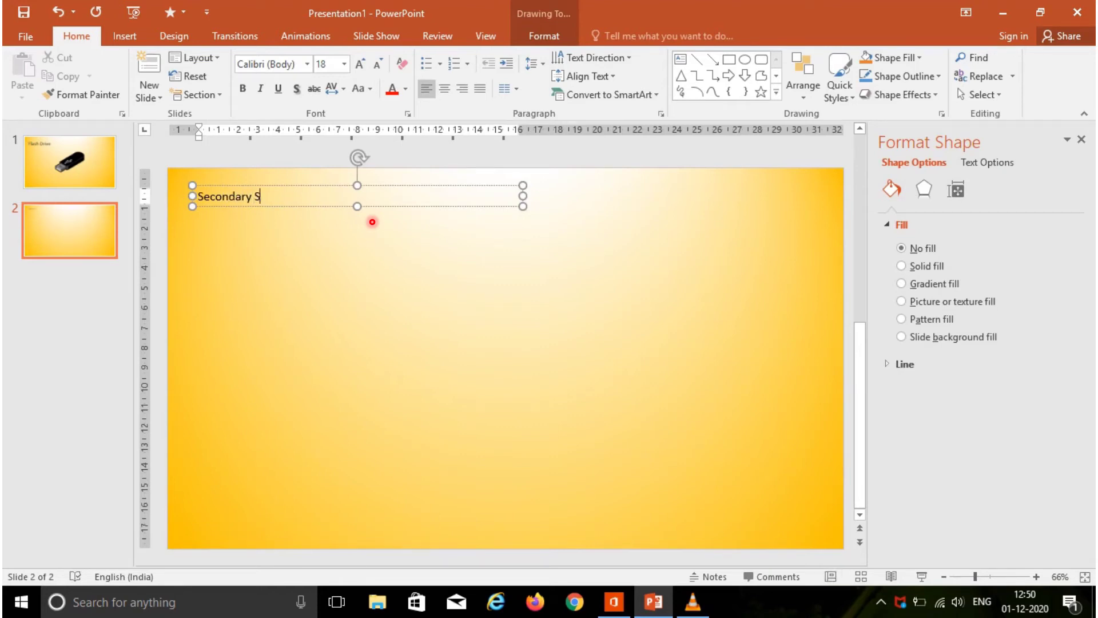
type("torage")
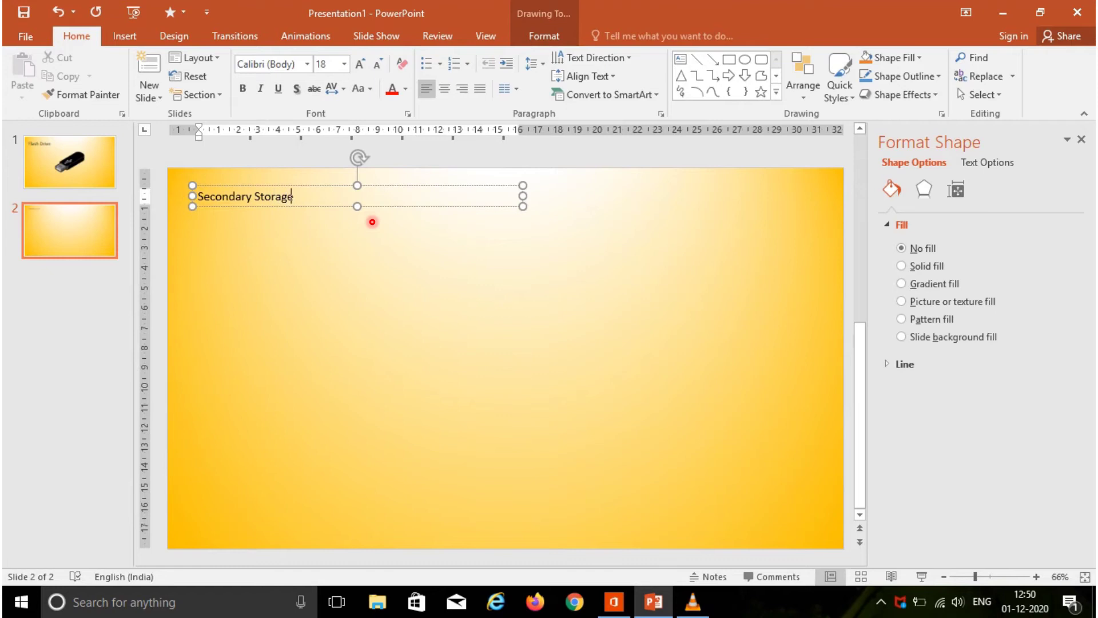
type(" Device")
key("ctrl+a")
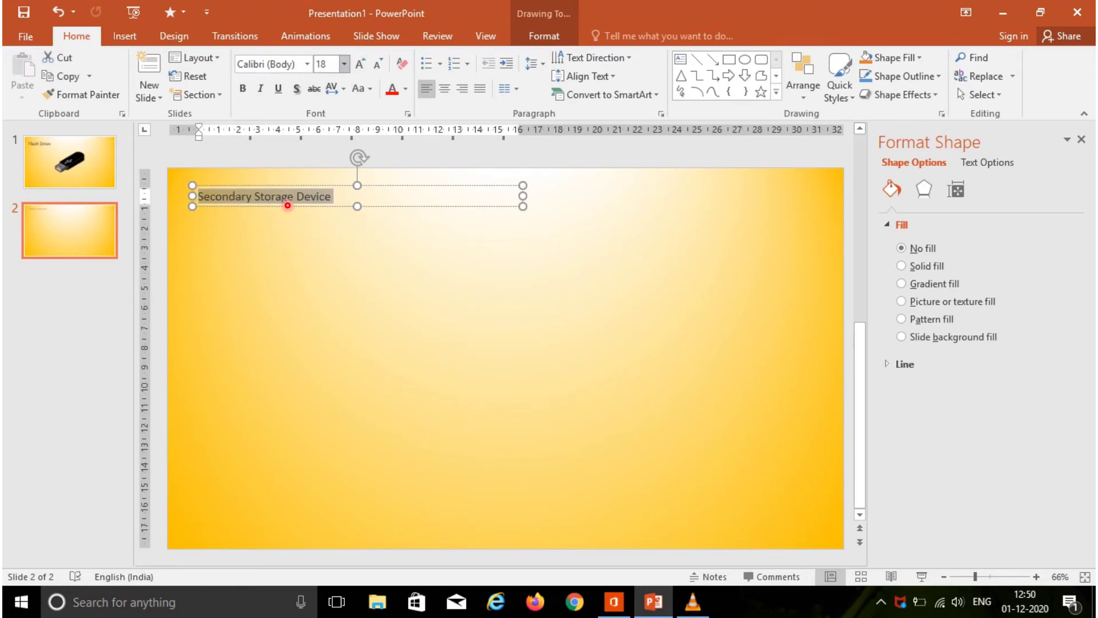
left_click(343, 64)
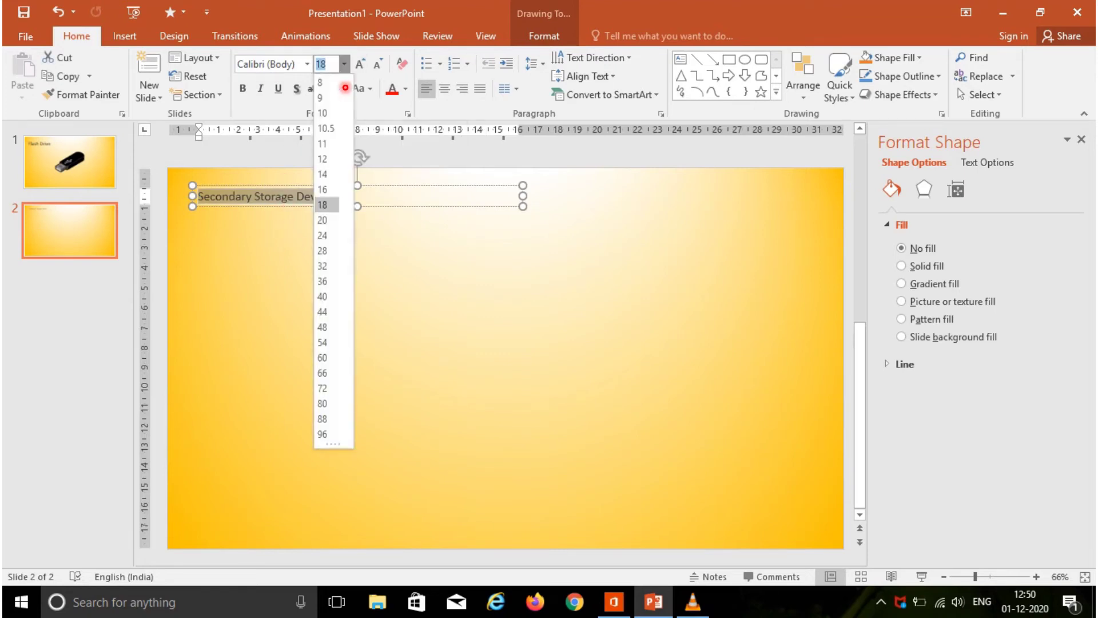
left_click(330, 297)
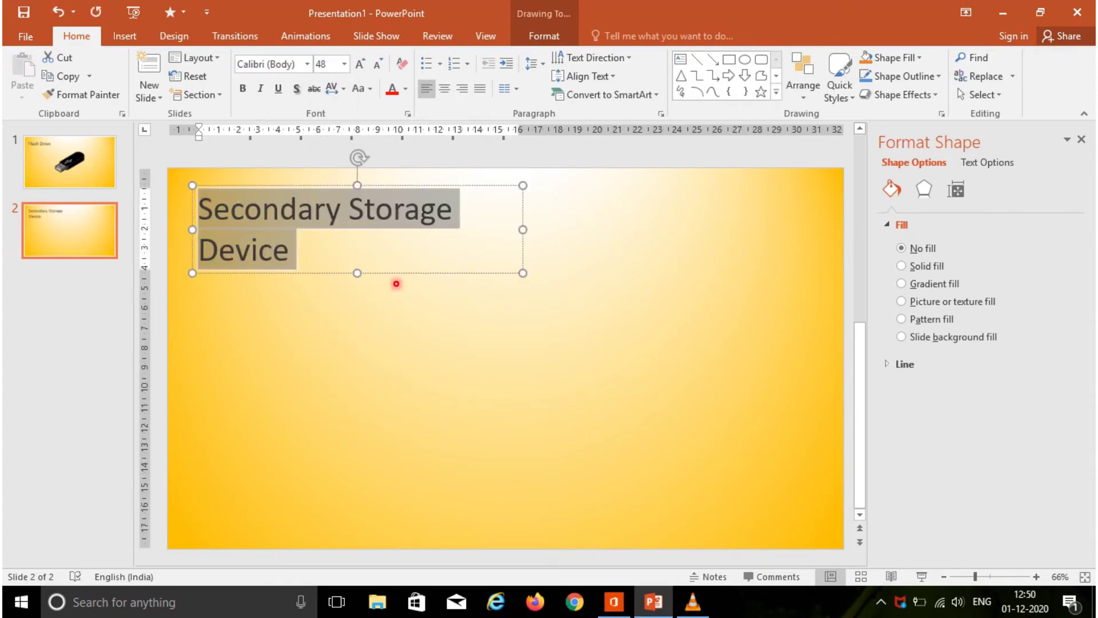
key("Escape")
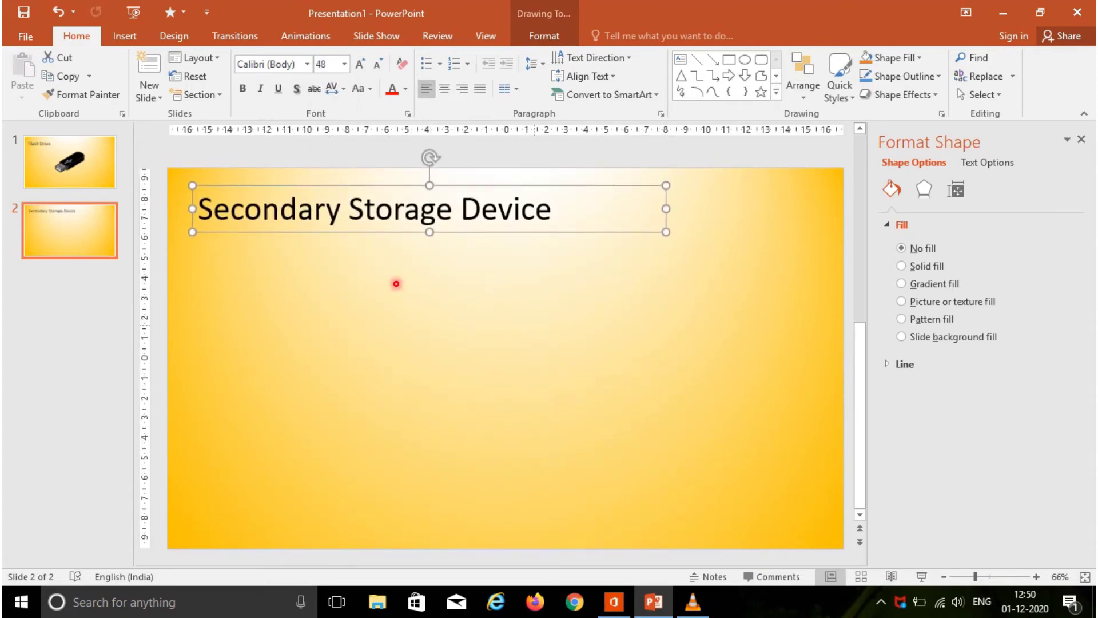
left_click(396, 283)
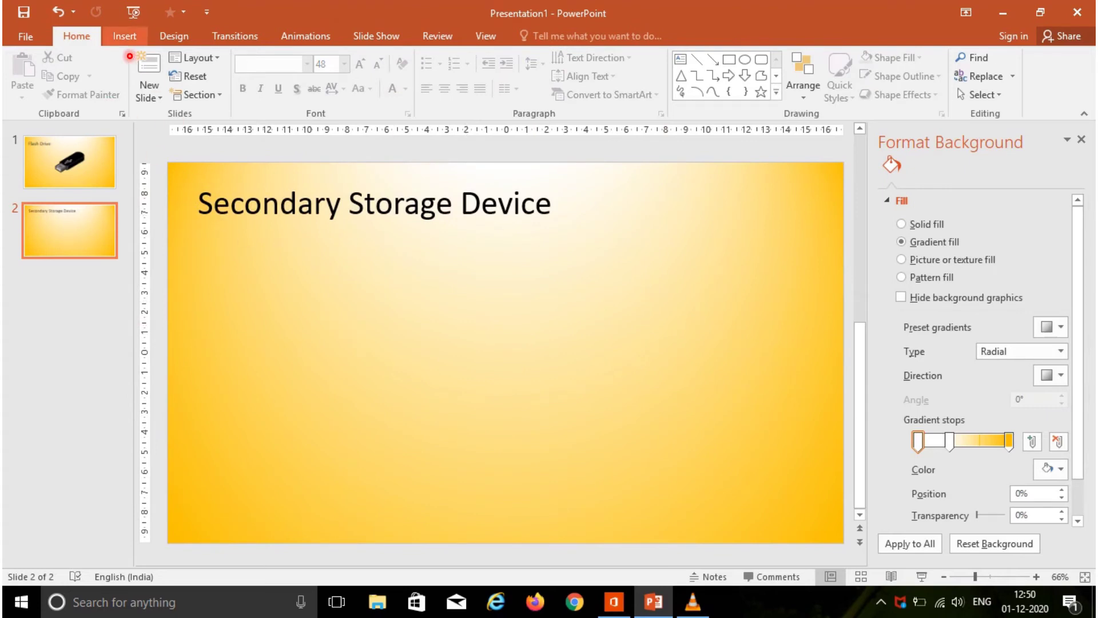
- Insert the 'aasto' storage devices picture from Downloads onto slide 2
left_click(124, 36)
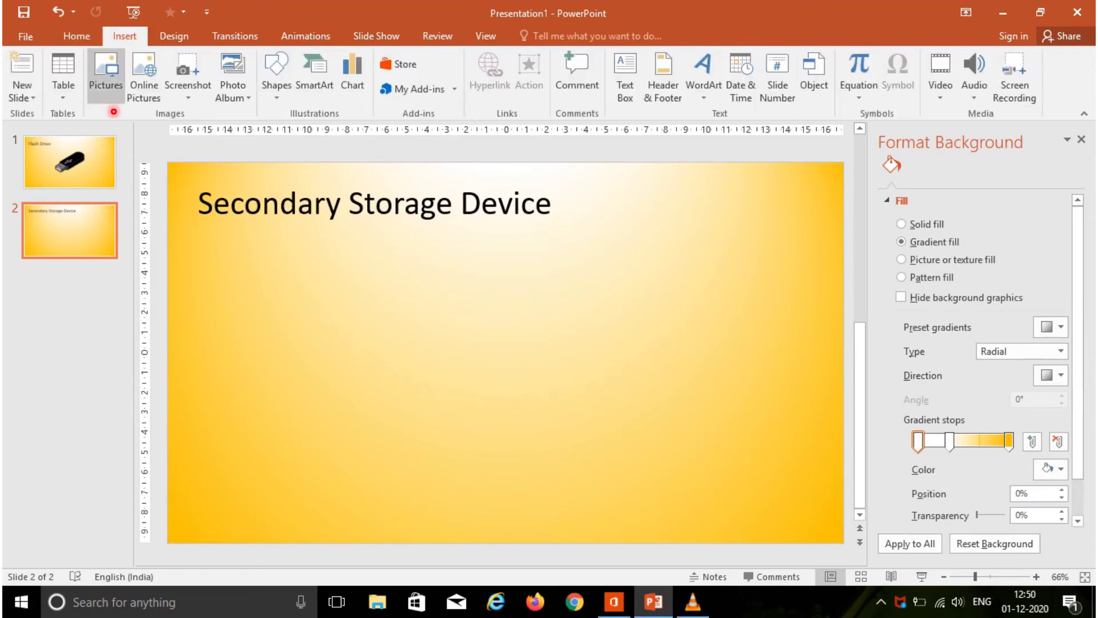
left_click(114, 108)
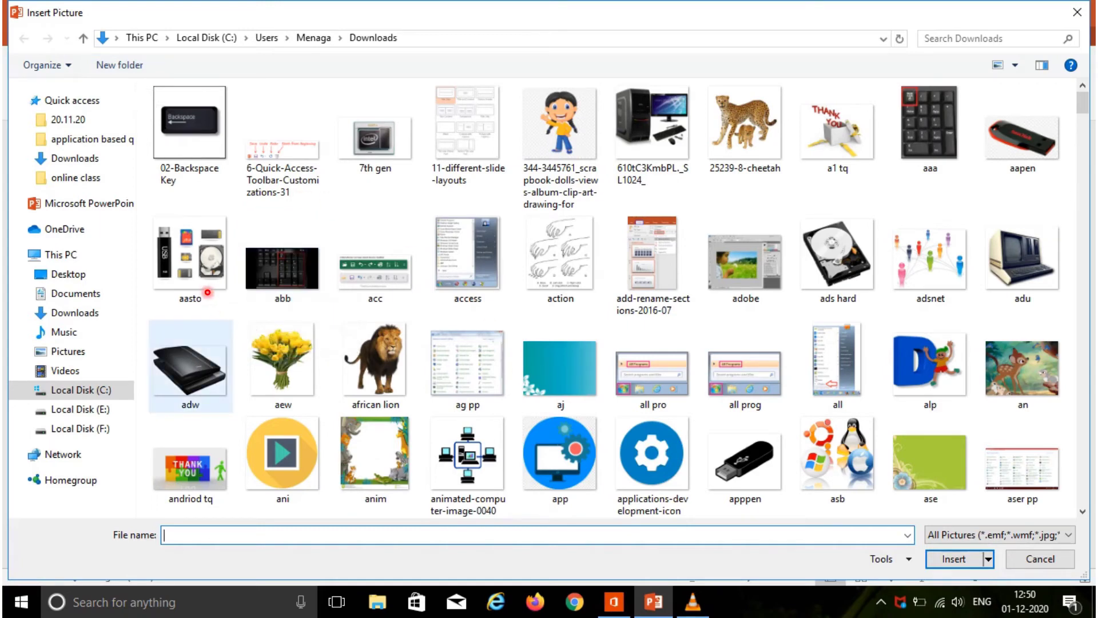
mouse_move(206, 289)
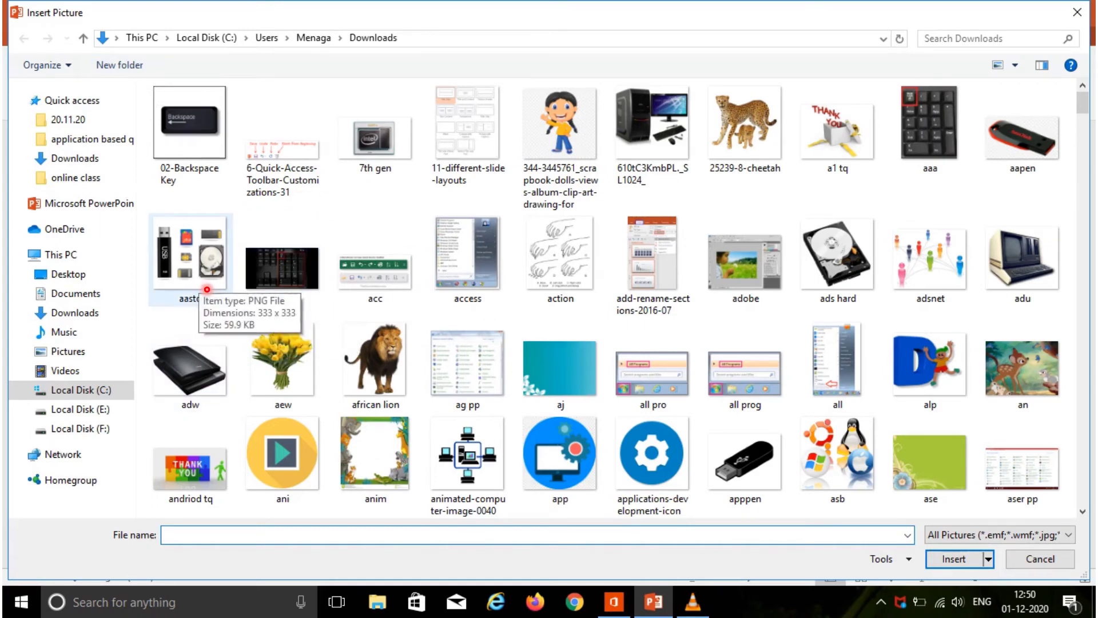
left_click(207, 289)
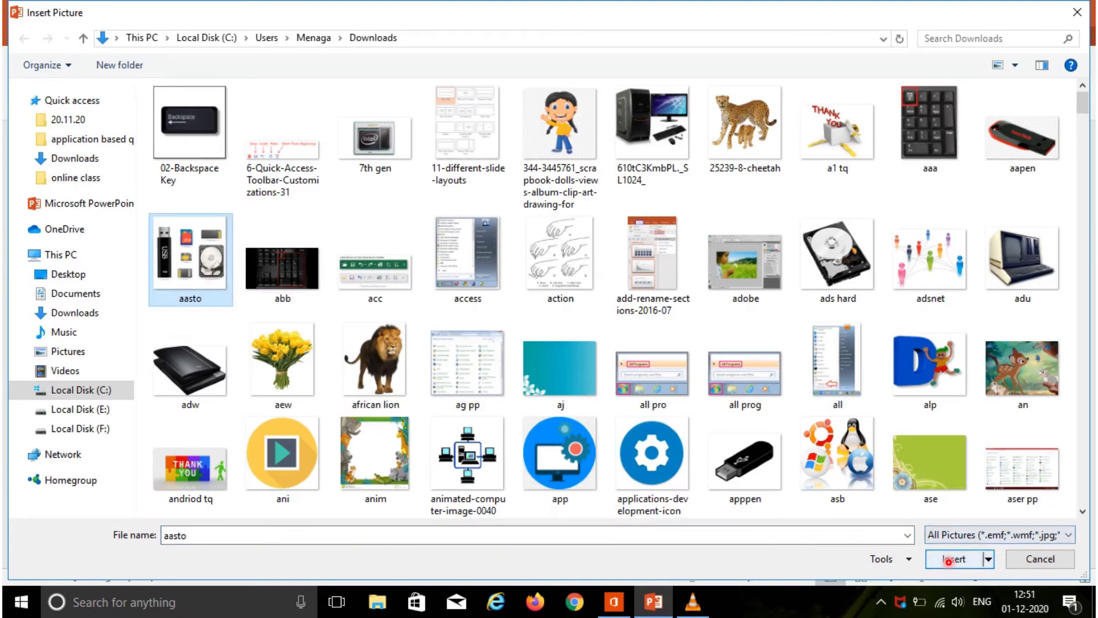
left_click(951, 559)
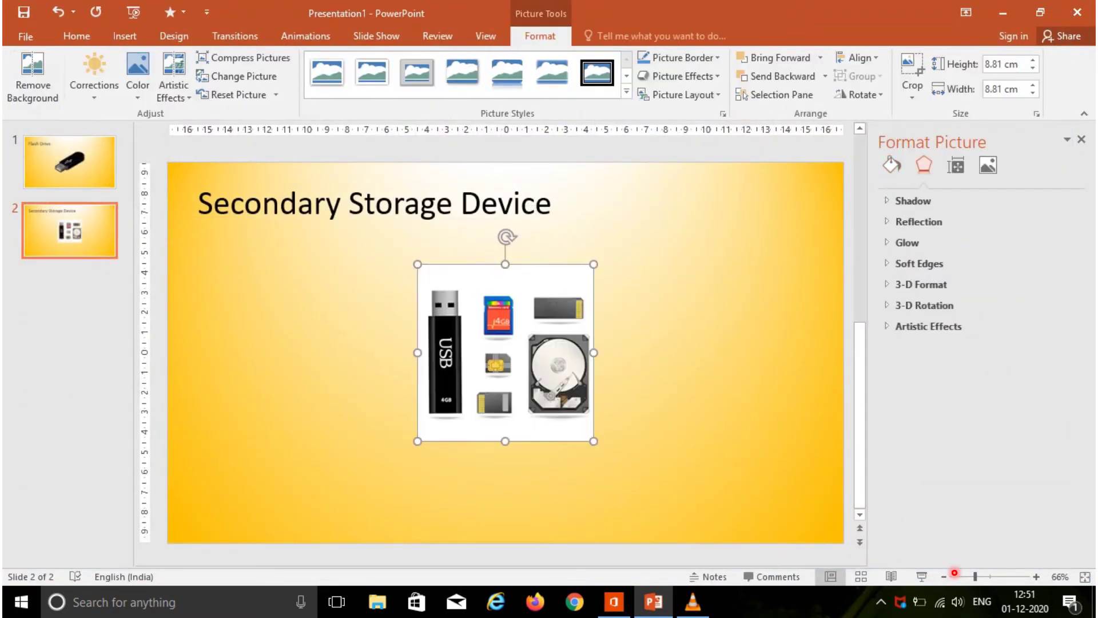
- Deselect the picture and display the View ribbon's presentation view options
left_click(722, 459)
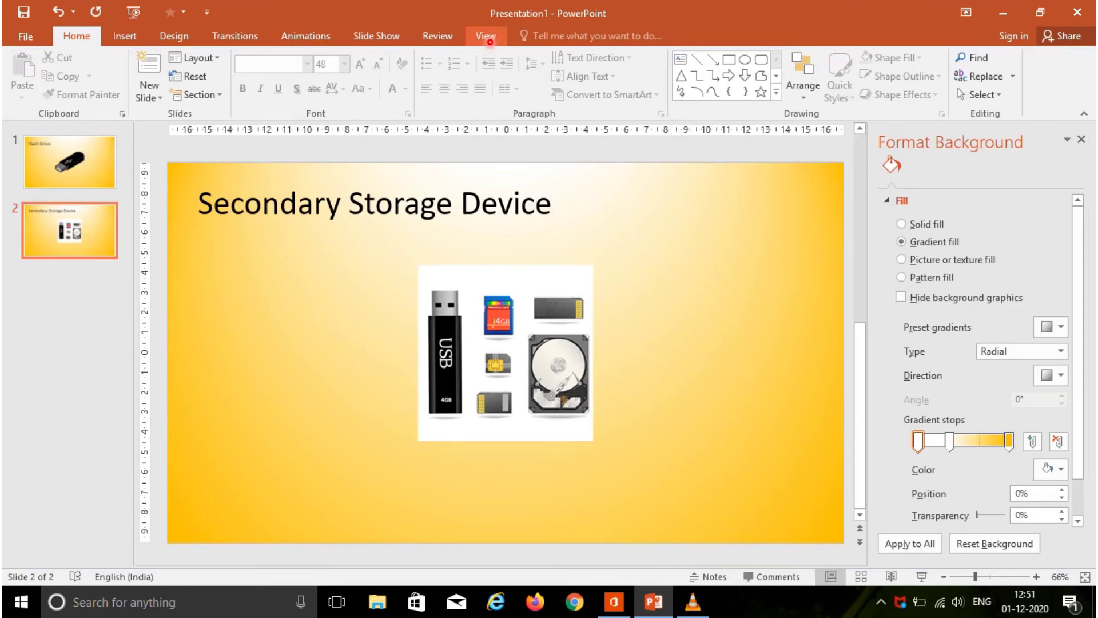
left_click(485, 36)
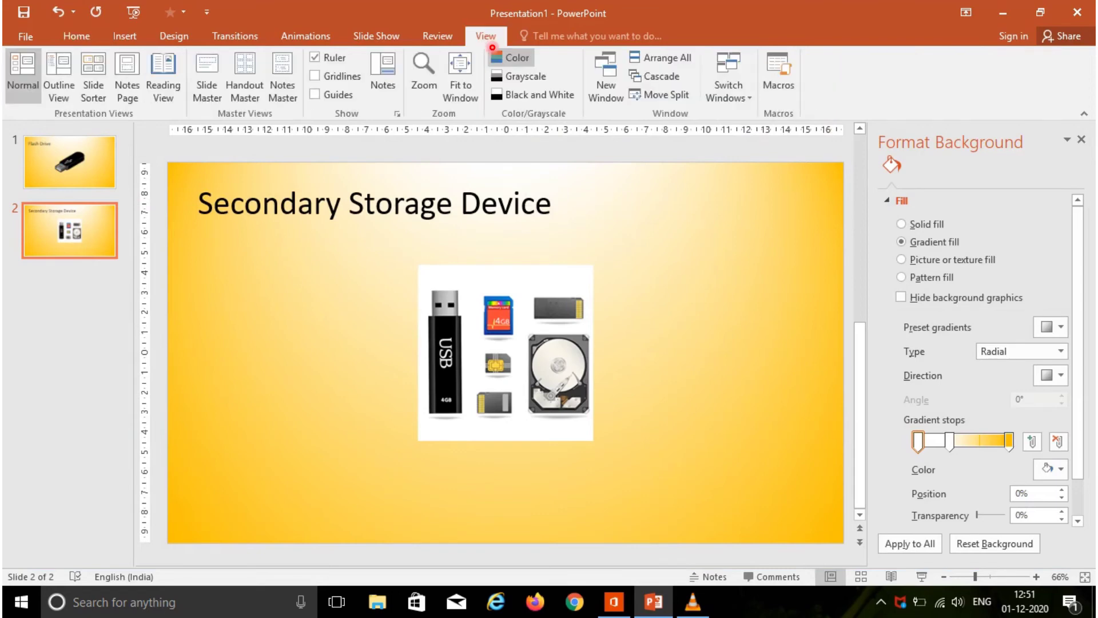
- In Notes Page view, type 'The secondary storage devices are used to store large amount of data'
left_click(139, 101)
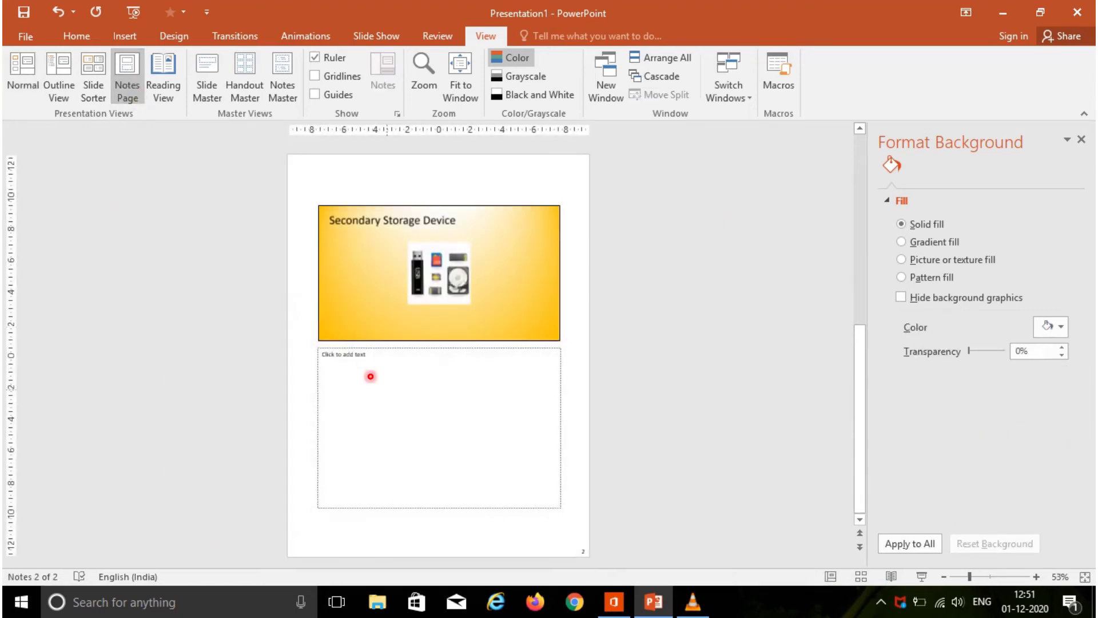
left_click(370, 376)
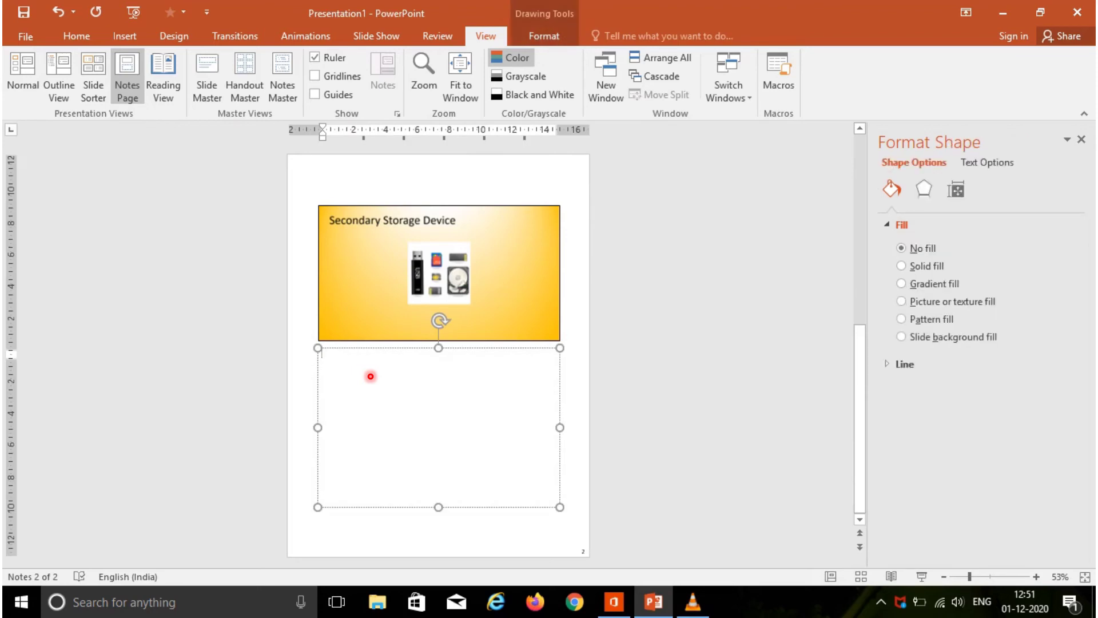
type("The secondary storag")
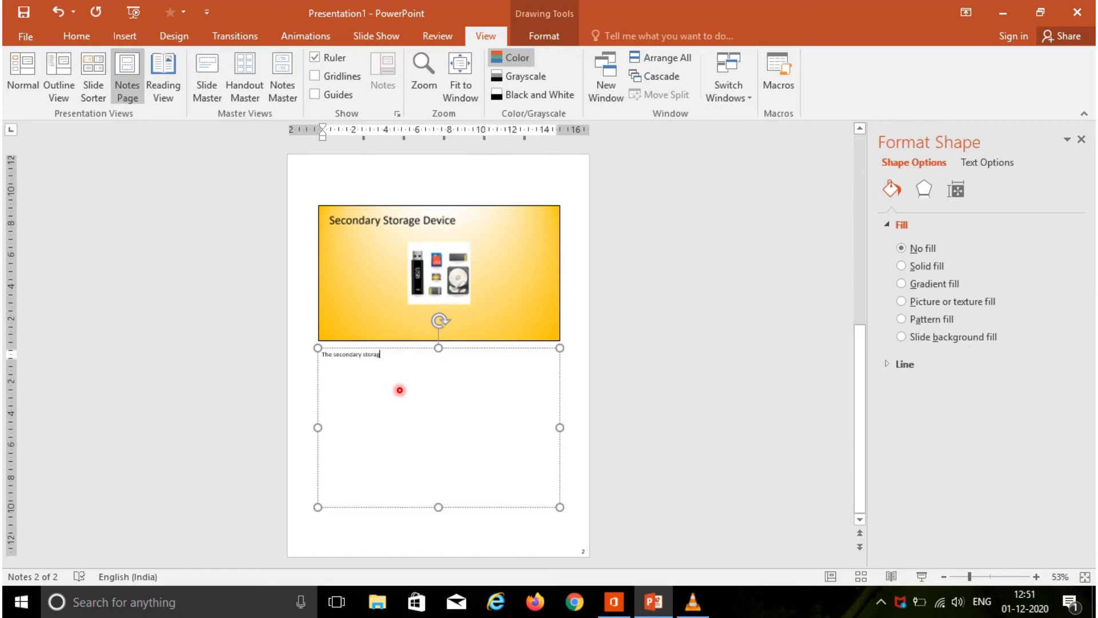
type("e devices are used to stor")
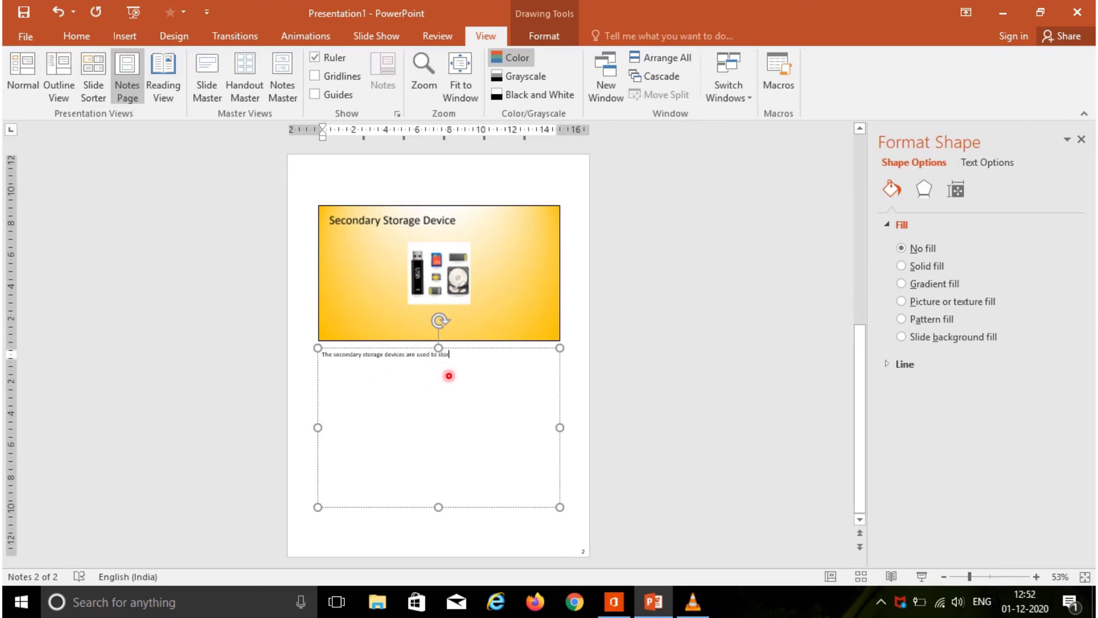
type("e large amount of data.")
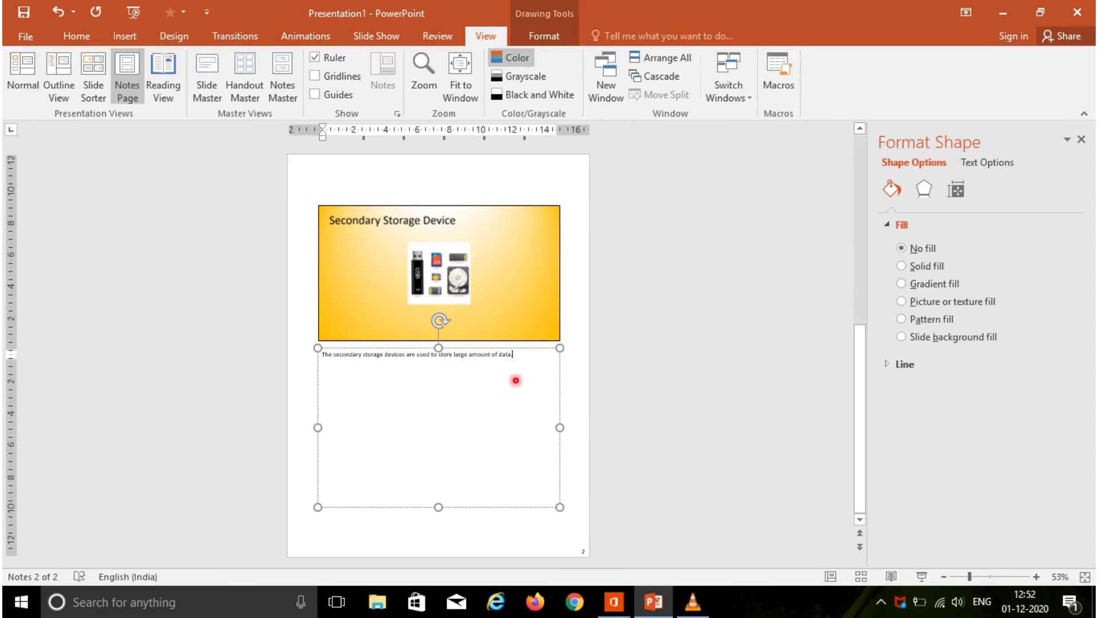
- Set all of slide 2's note text to 44 pt
key("ctrl+a")
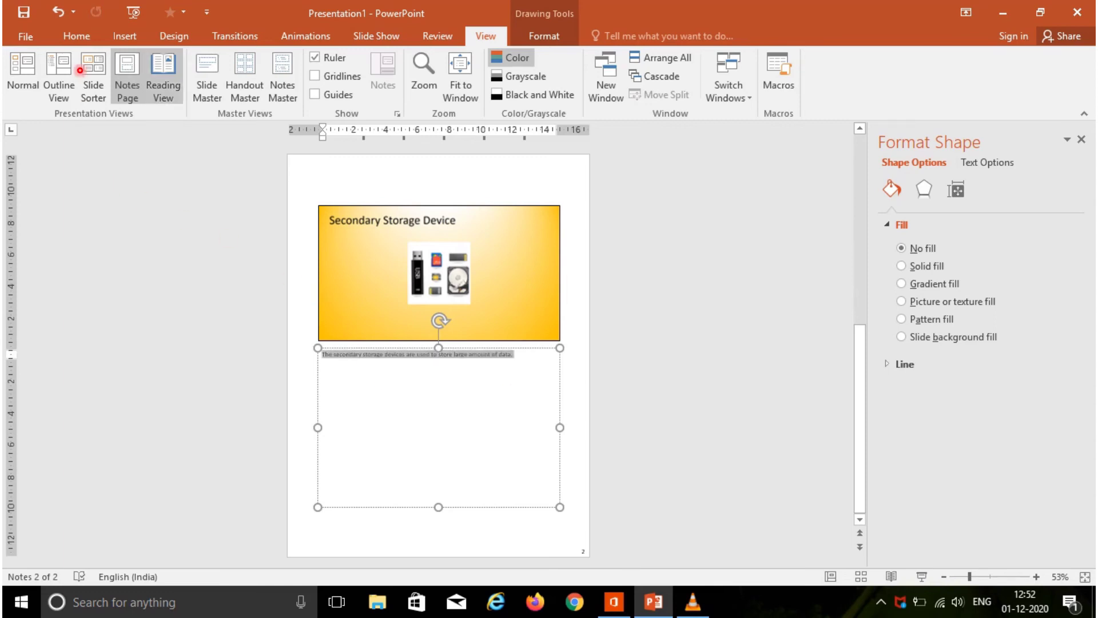
left_click(77, 35)
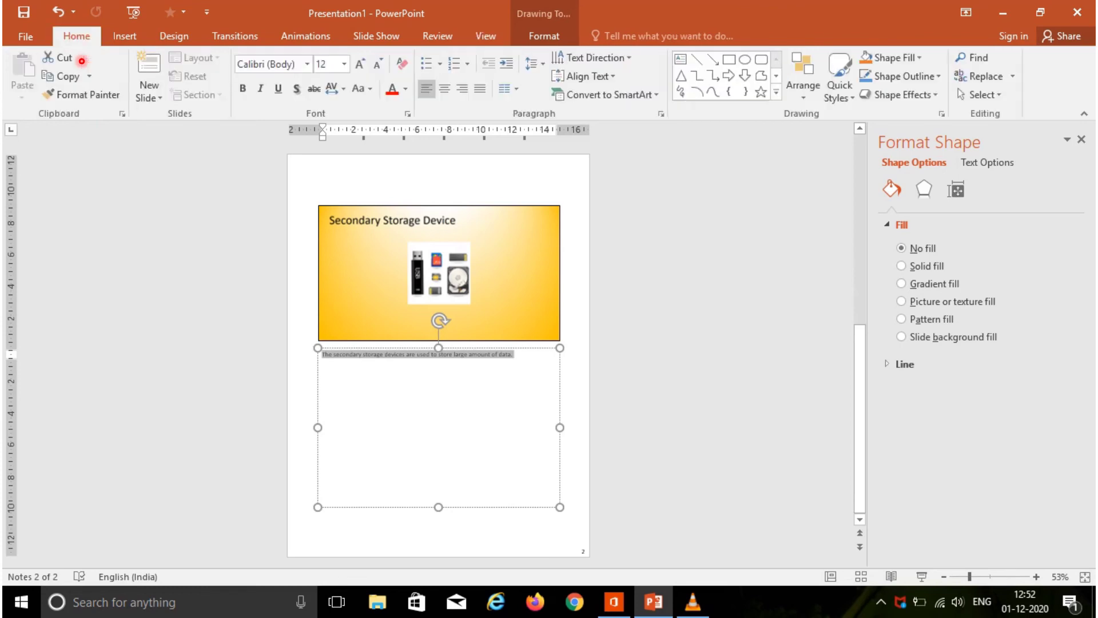
left_click(344, 64)
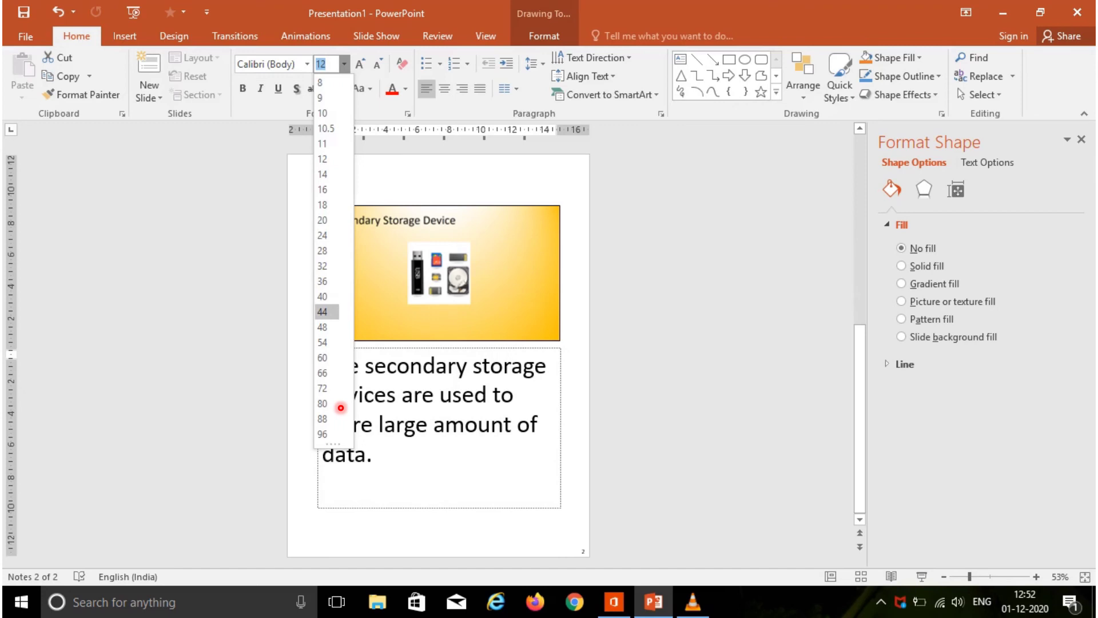
key("Return")
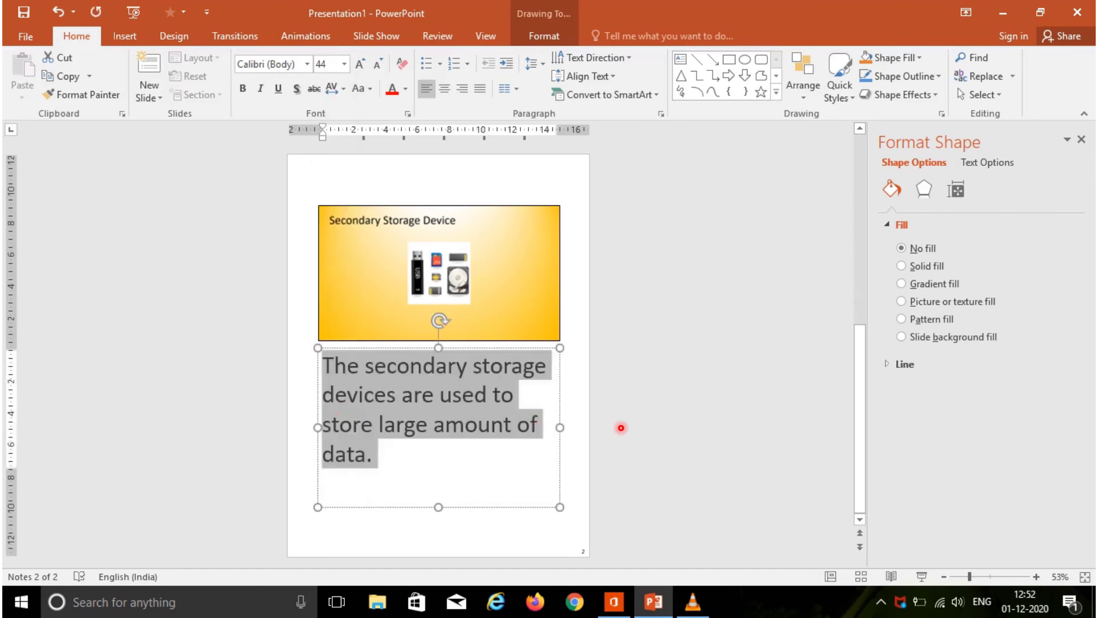
left_click(621, 428)
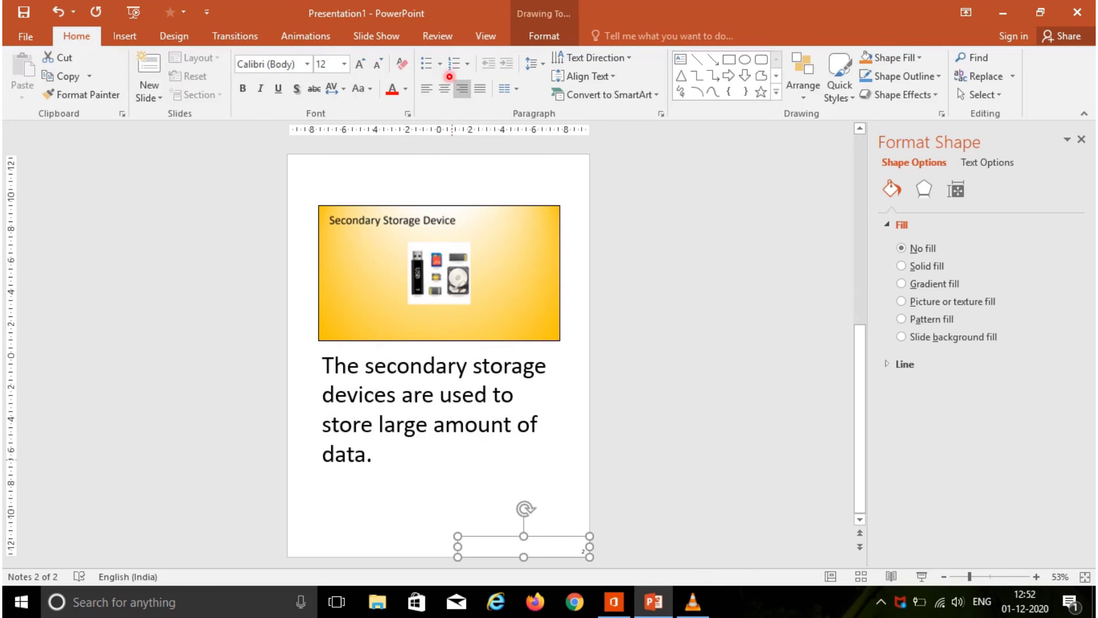
left_click(373, 454)
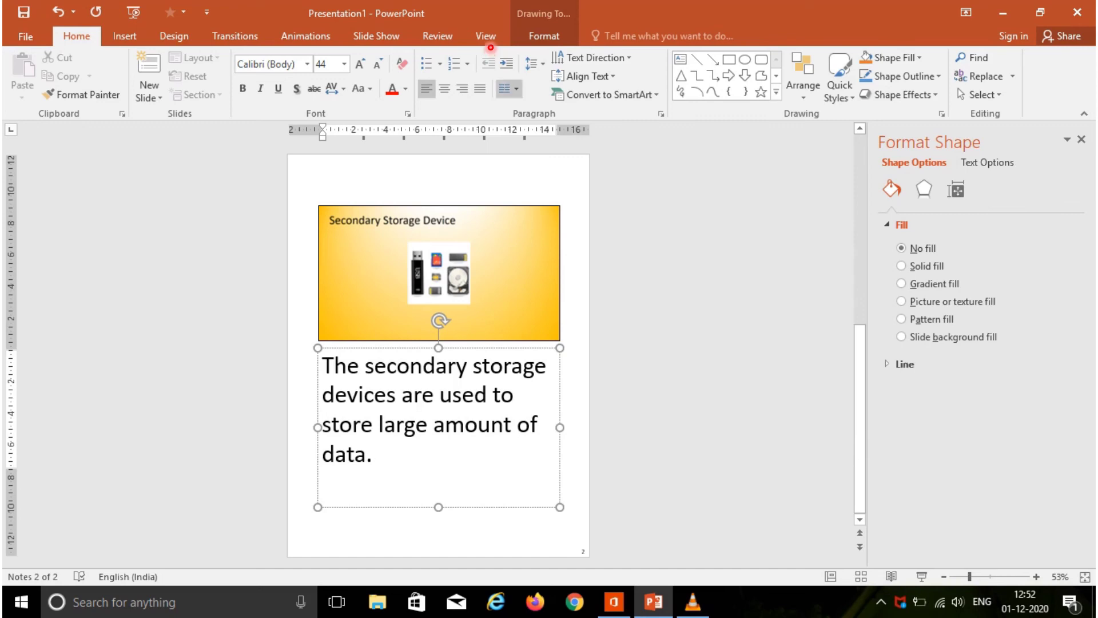
- Return to Normal view and show the notes pane with slide 2's speaker note
left_click(486, 36)
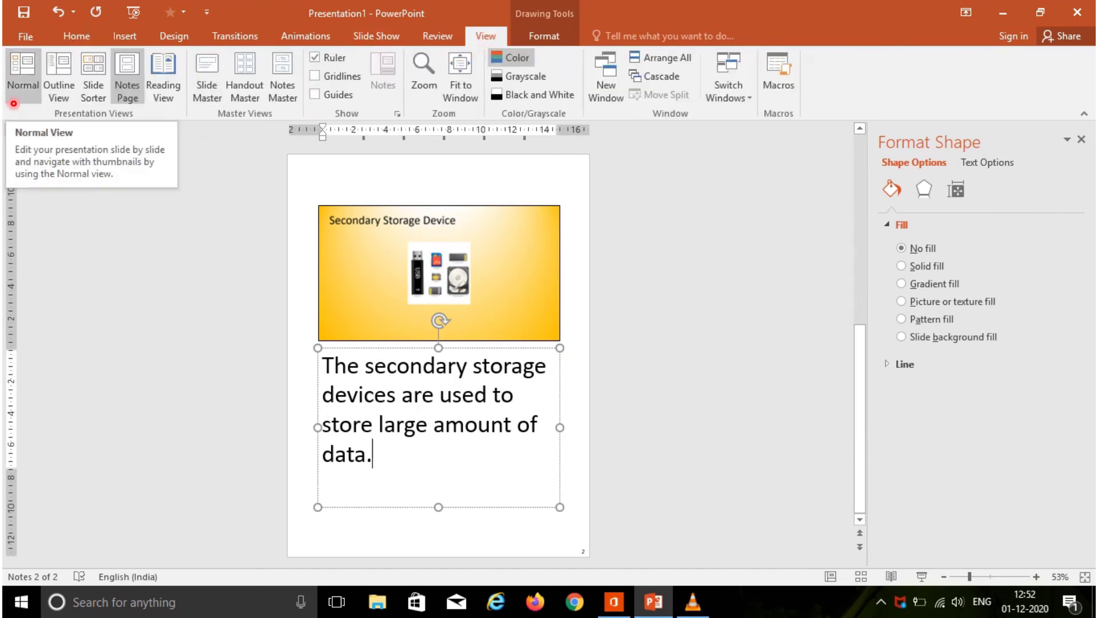
left_click(14, 102)
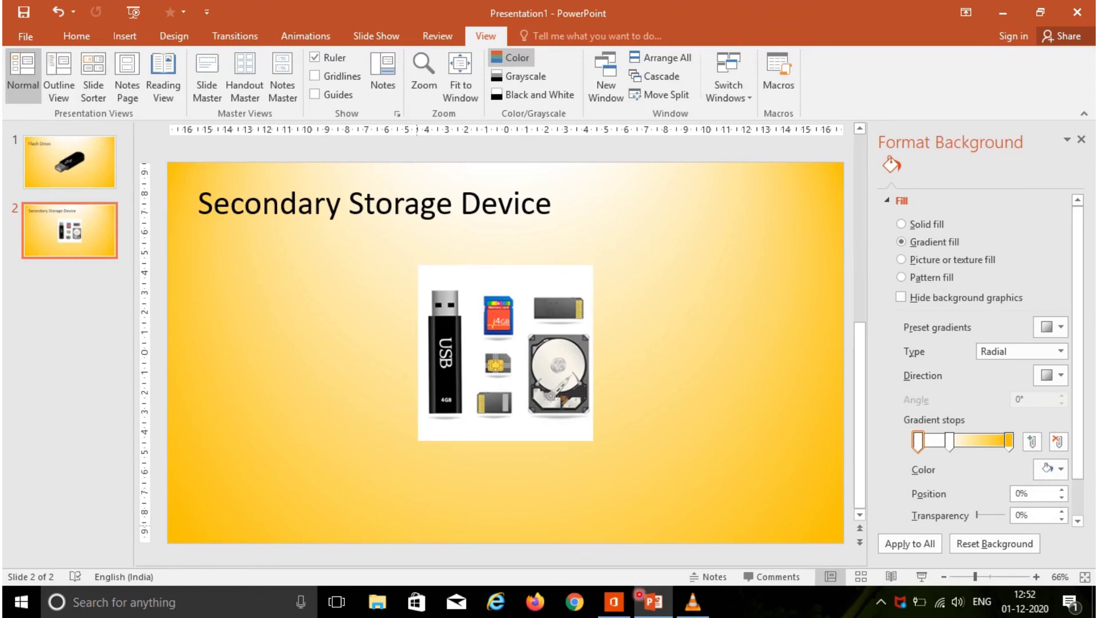
left_click(709, 577)
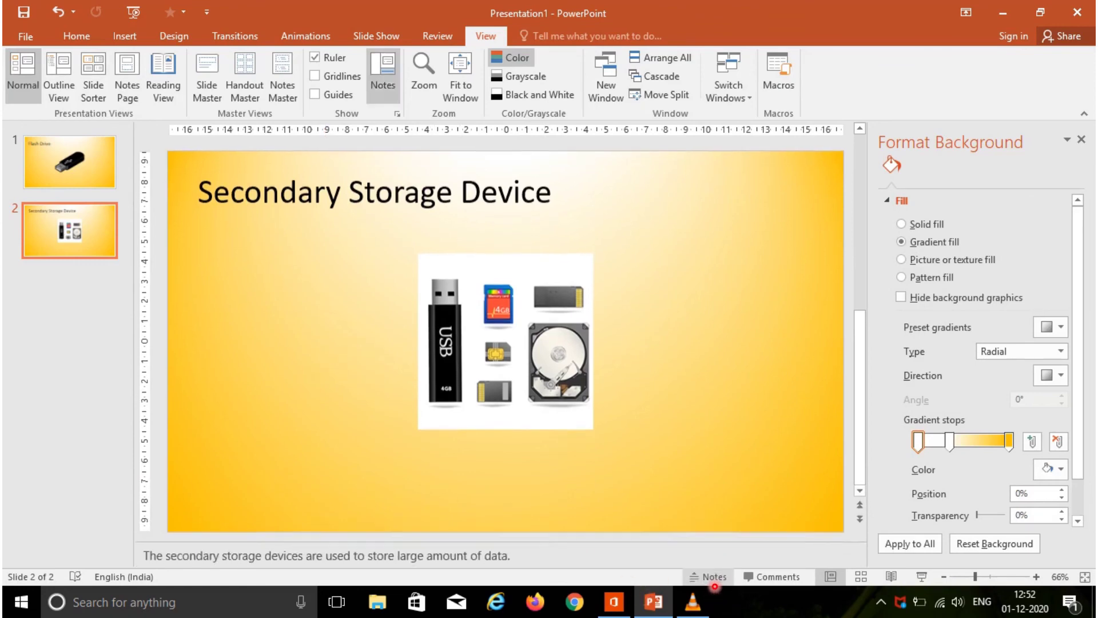